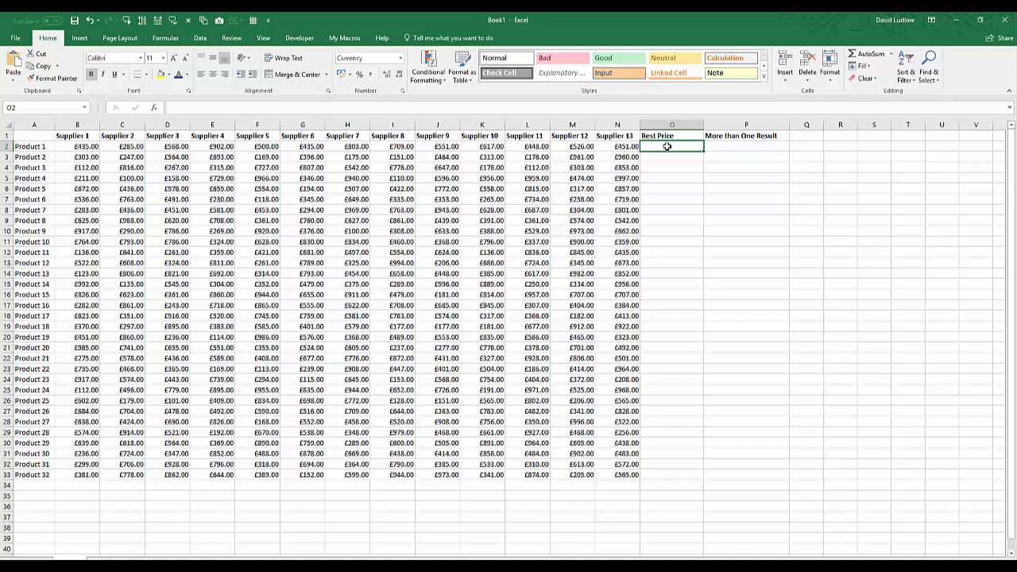
# Step: Fill Best Price cells O2:O33 with the minimum of each product's supplier prices using AutoSum Min
pyautogui.moveTo(666, 146); pyautogui.dragTo(660, 470)
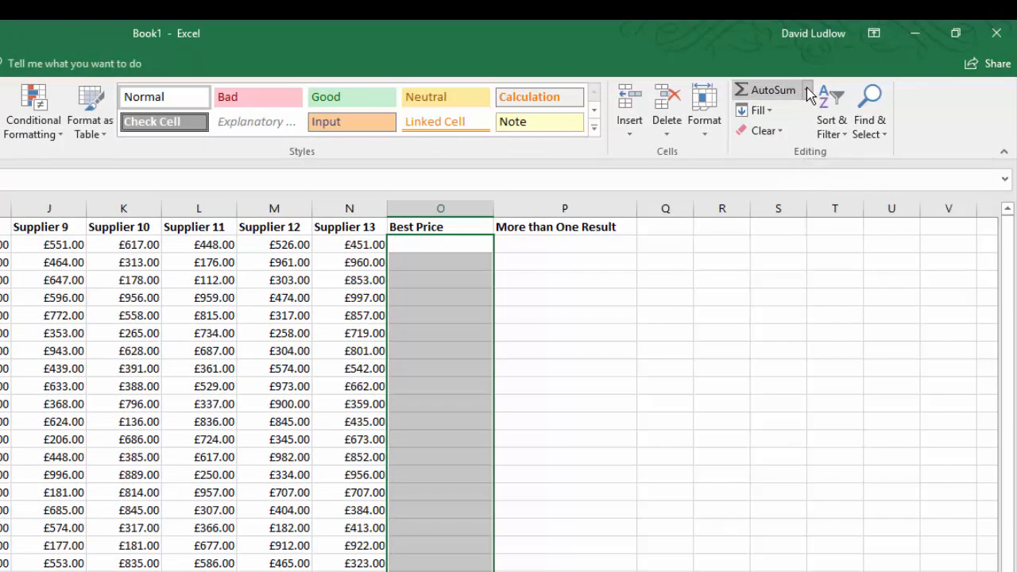
pyautogui.click(806, 90)
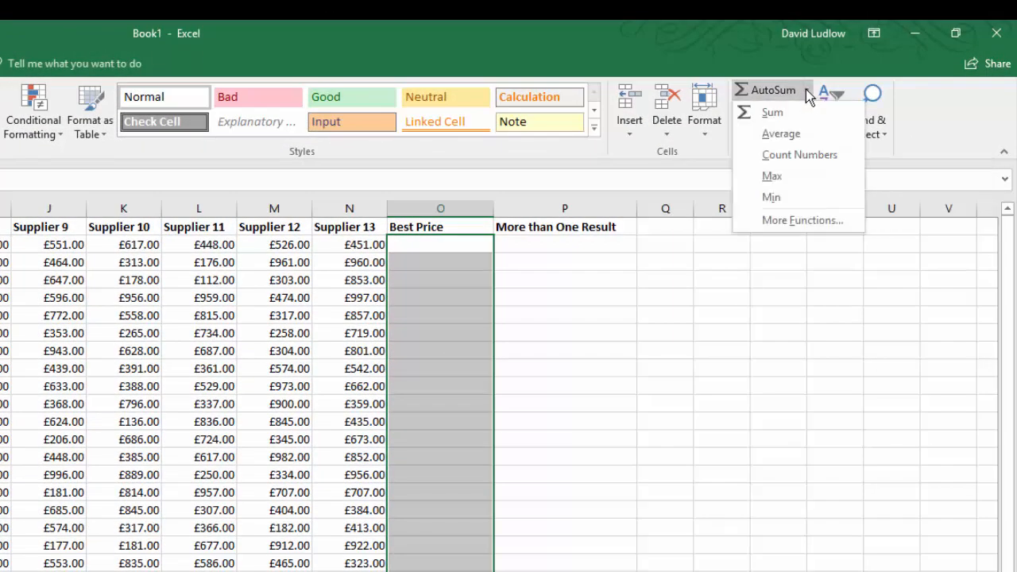
pyautogui.click(798, 199)
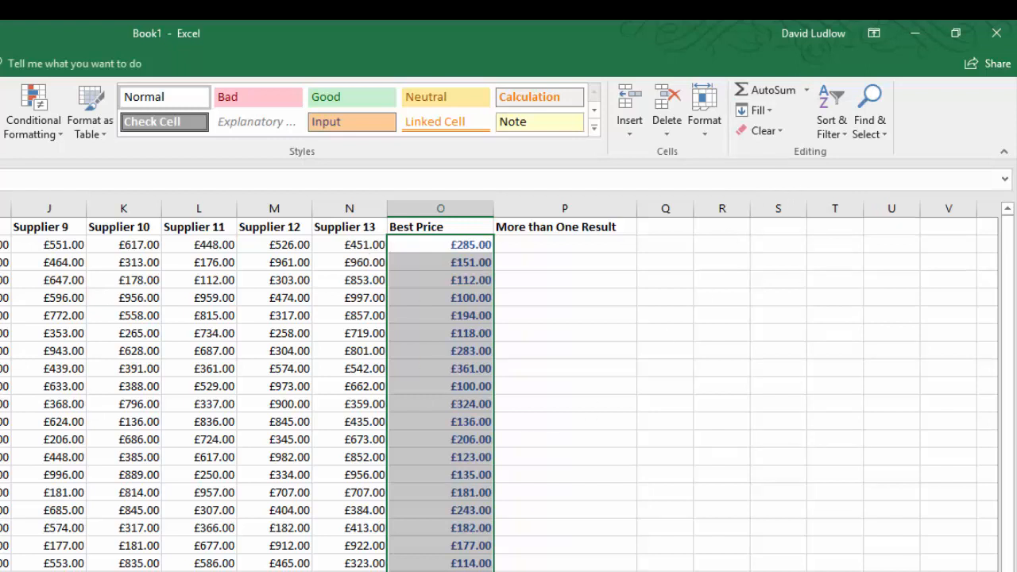
# Step: Select the supplier prices B2:N33 and start a new conditional formatting rule for cells whose value is equal to something
pyautogui.click(556, 492)
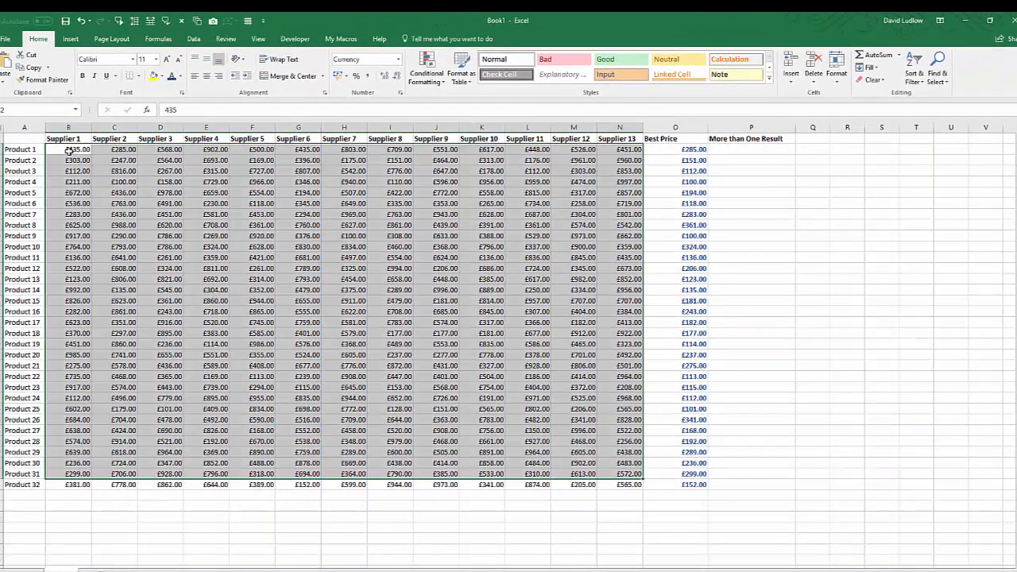
pyautogui.moveTo(68, 150); pyautogui.dragTo(625, 484)
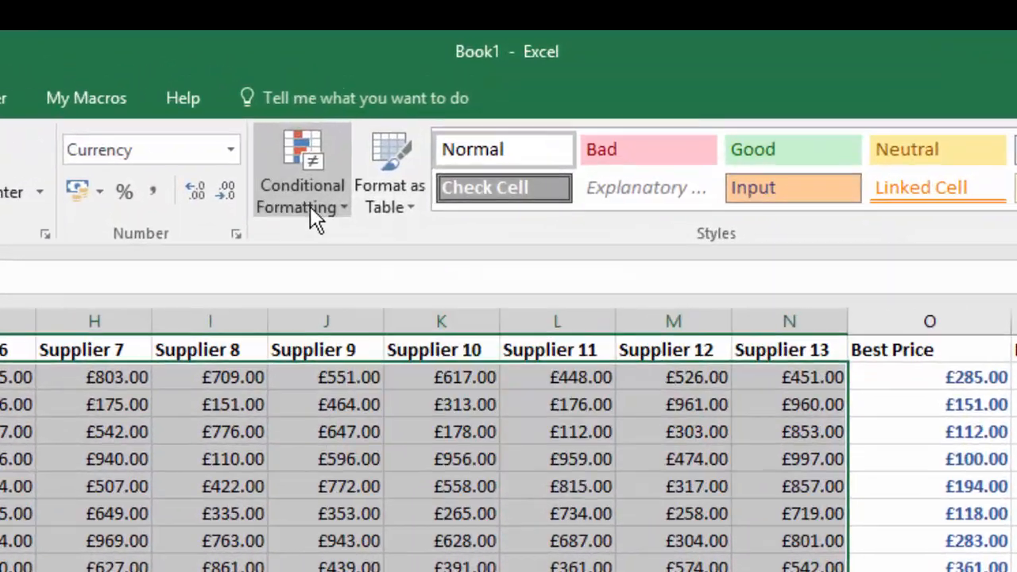
pyautogui.click(316, 219)
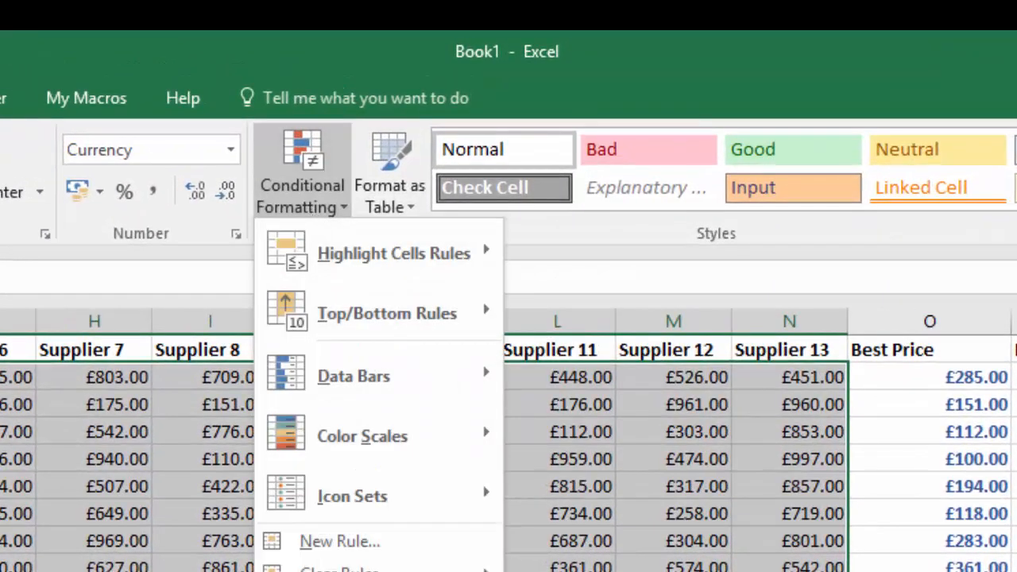
pyautogui.click(370, 547)
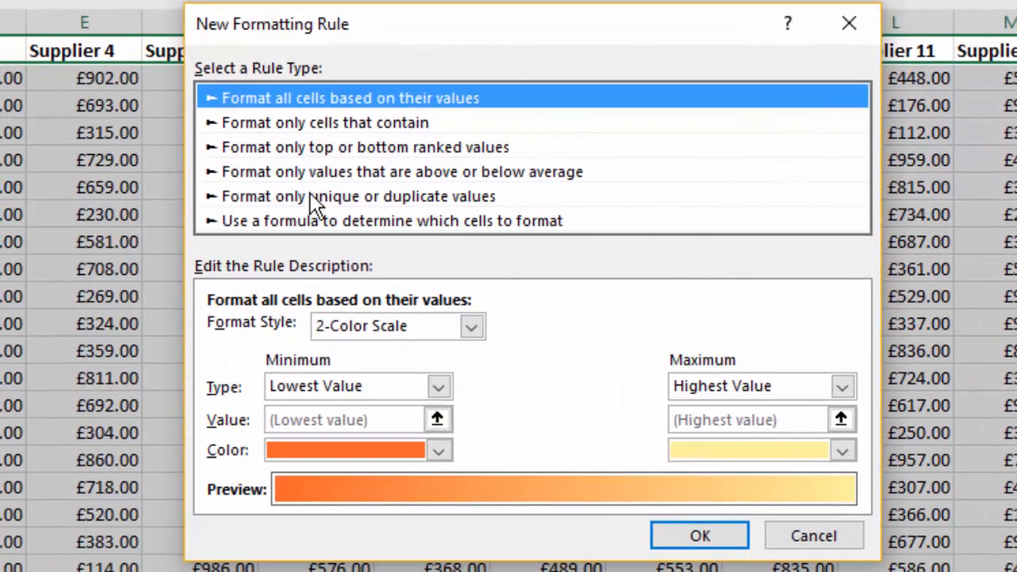
pyautogui.click(330, 126)
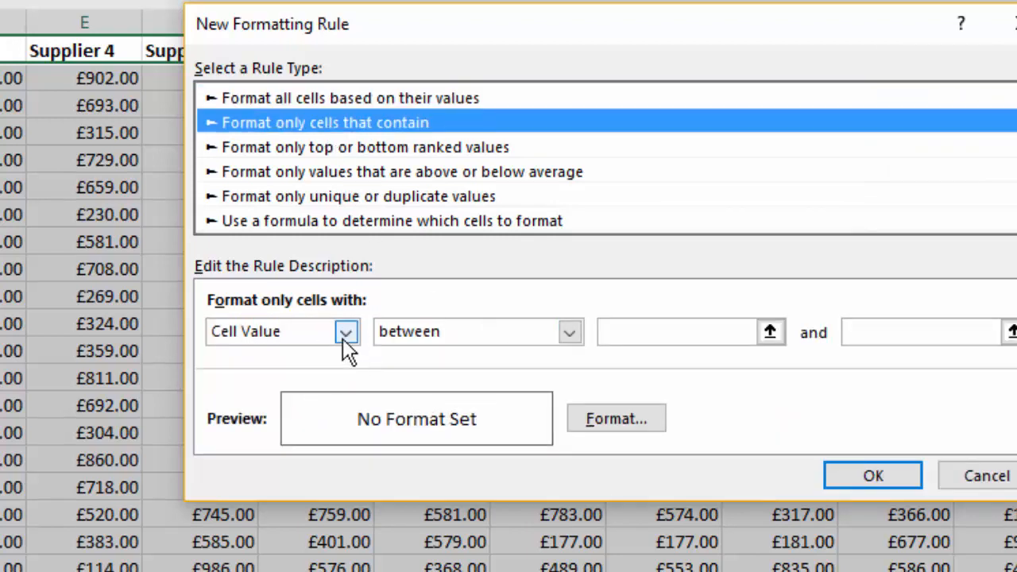
pyautogui.click(571, 332)
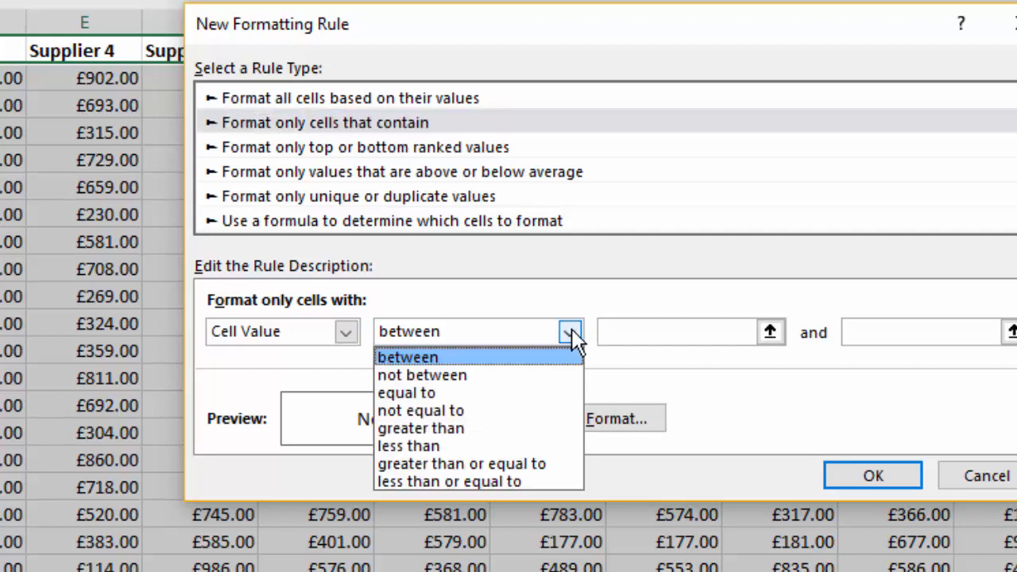
pyautogui.click(421, 395)
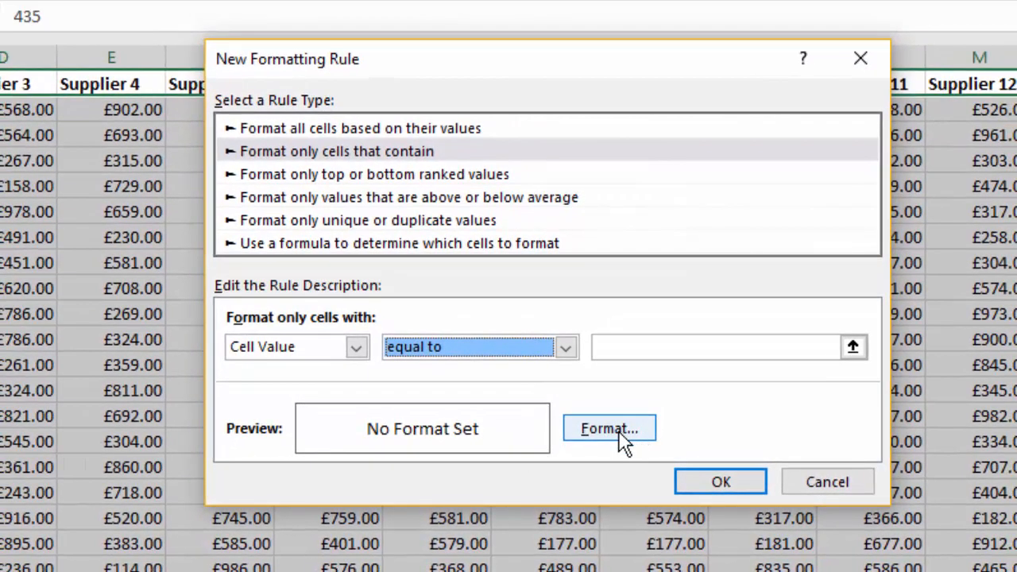
# Step: Set the rule's format to a yellow fill with bold dark red font
pyautogui.click(622, 442)
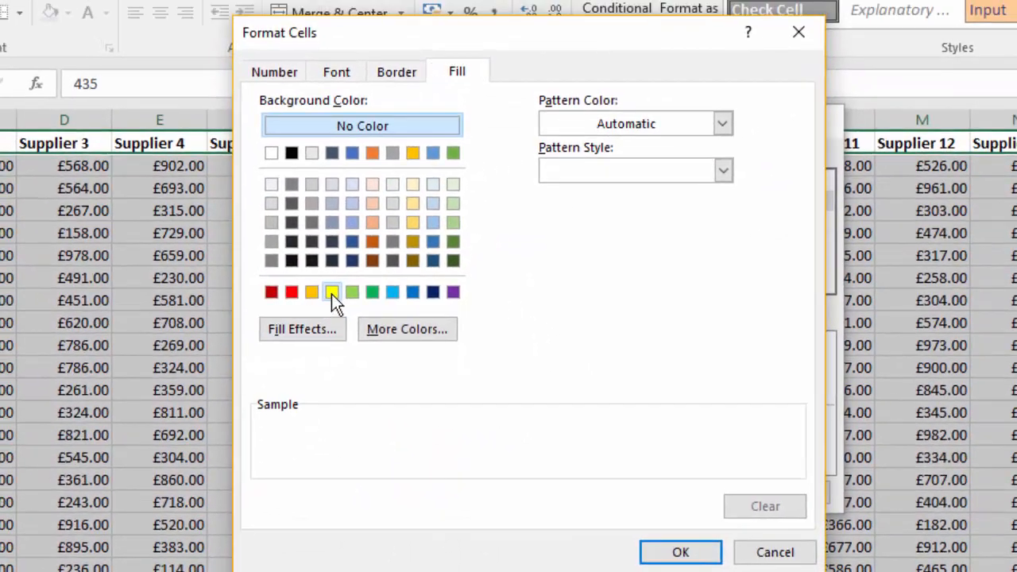
pyautogui.click(331, 293)
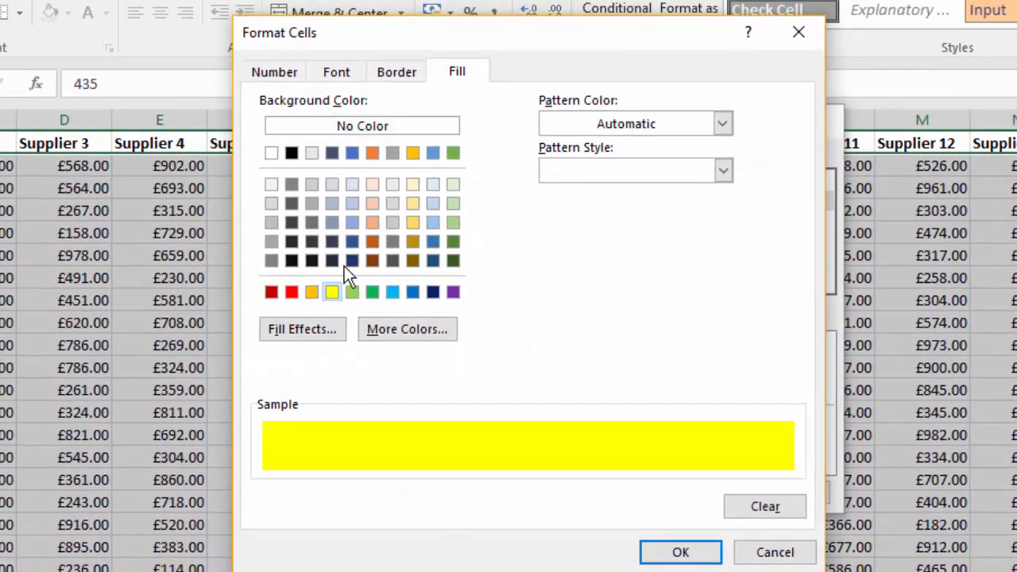
pyautogui.click(347, 77)
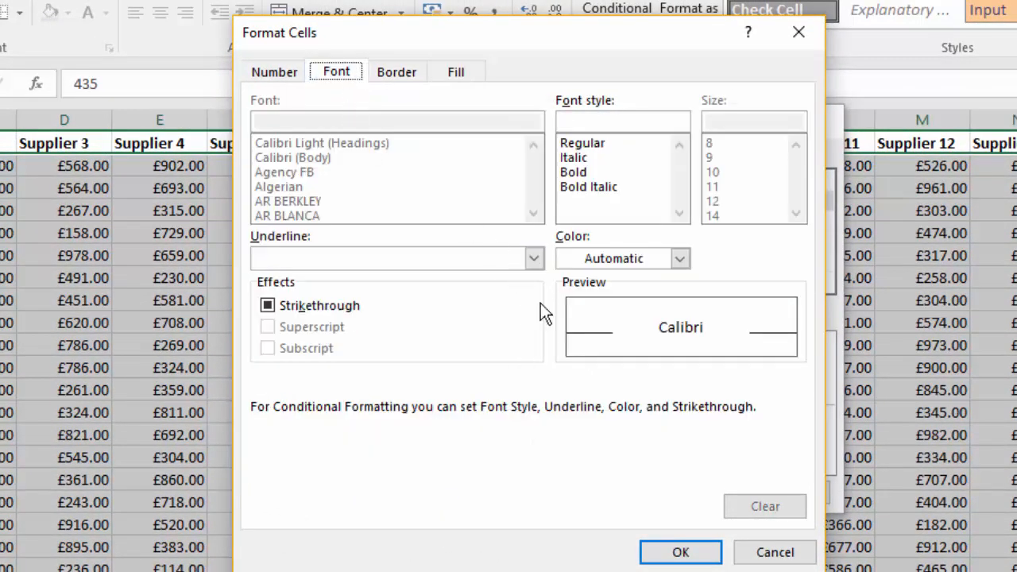
pyautogui.click(681, 260)
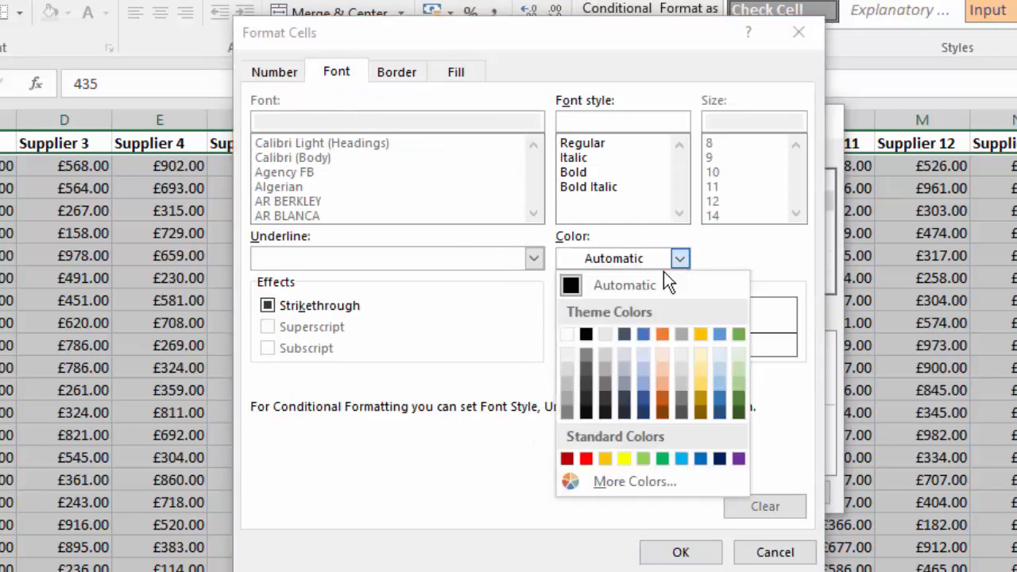
pyautogui.click(567, 459)
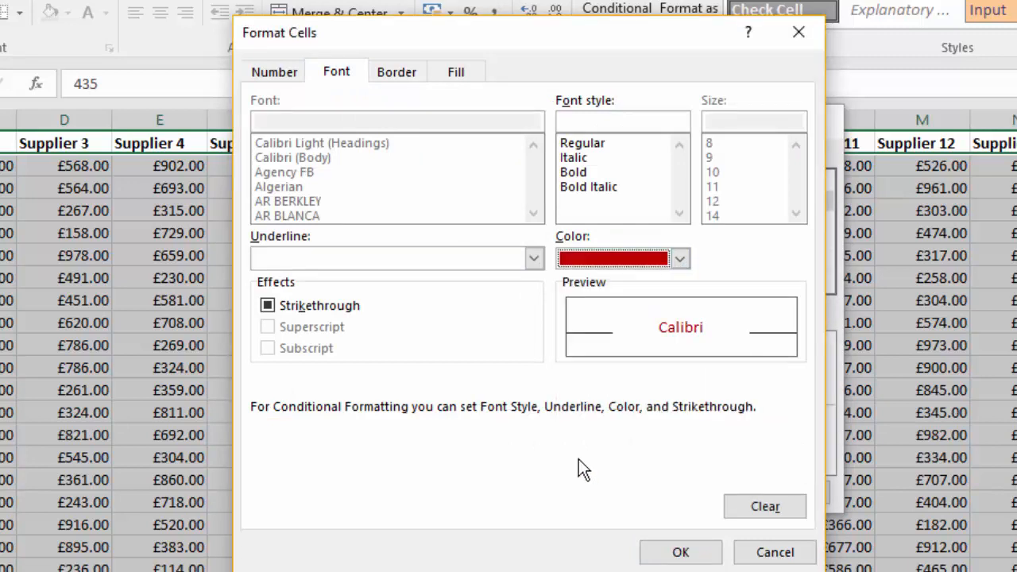
pyautogui.click(581, 174)
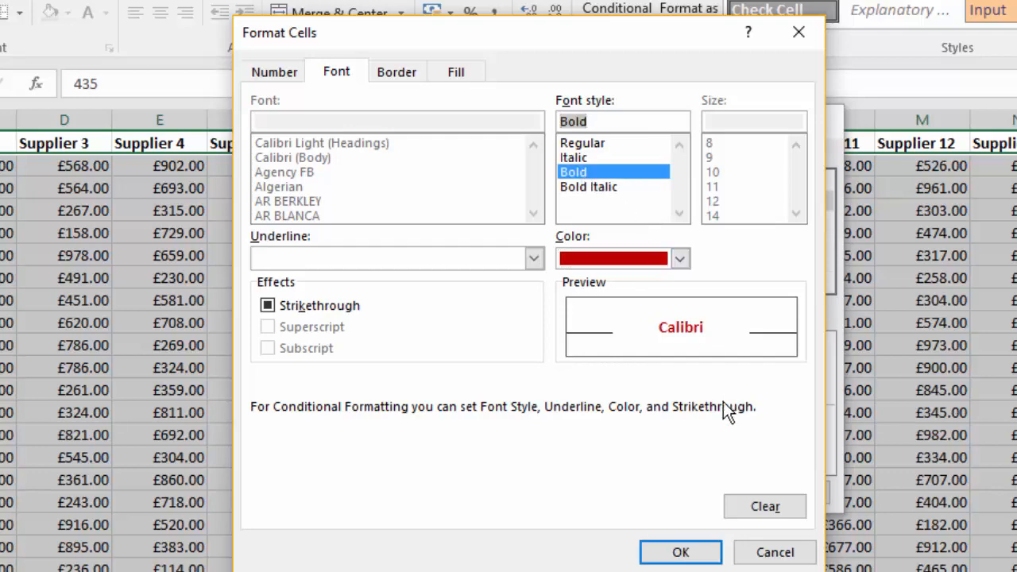
pyautogui.click(682, 551)
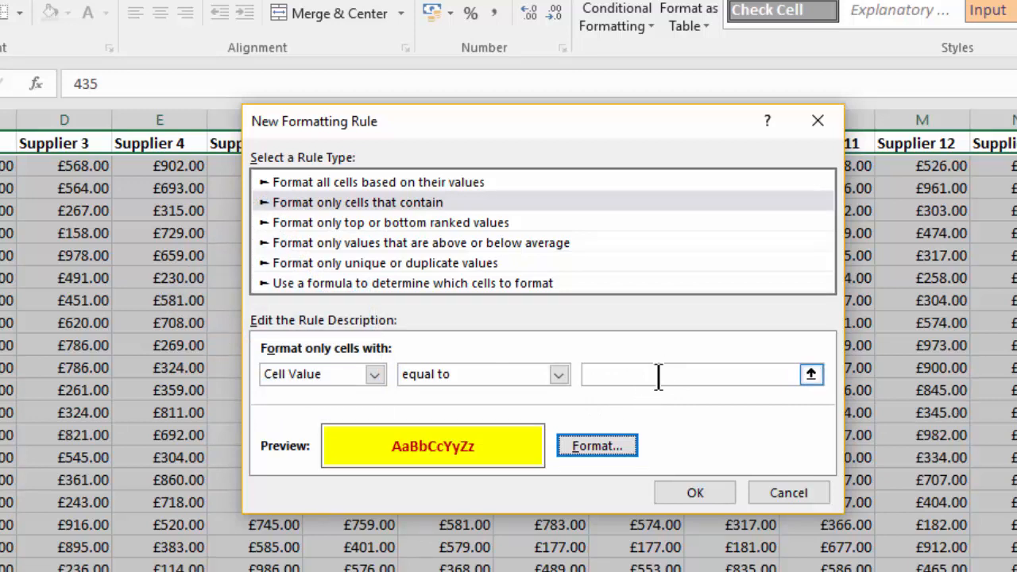
# Step: Set the rule to compare against =$O2, with the column locked but the row relative, and apply it
pyautogui.click(817, 377)
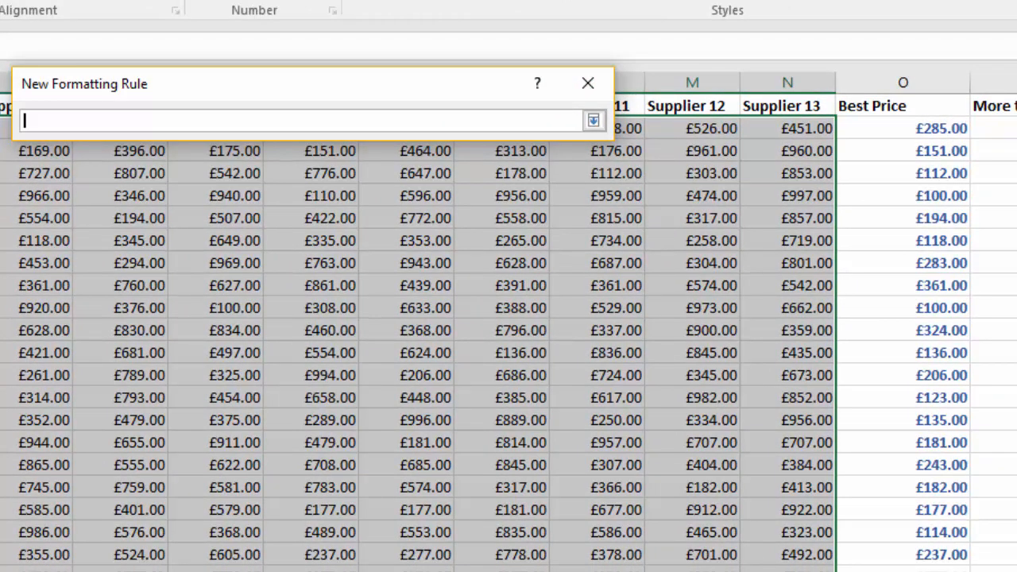
pyautogui.click(918, 136)
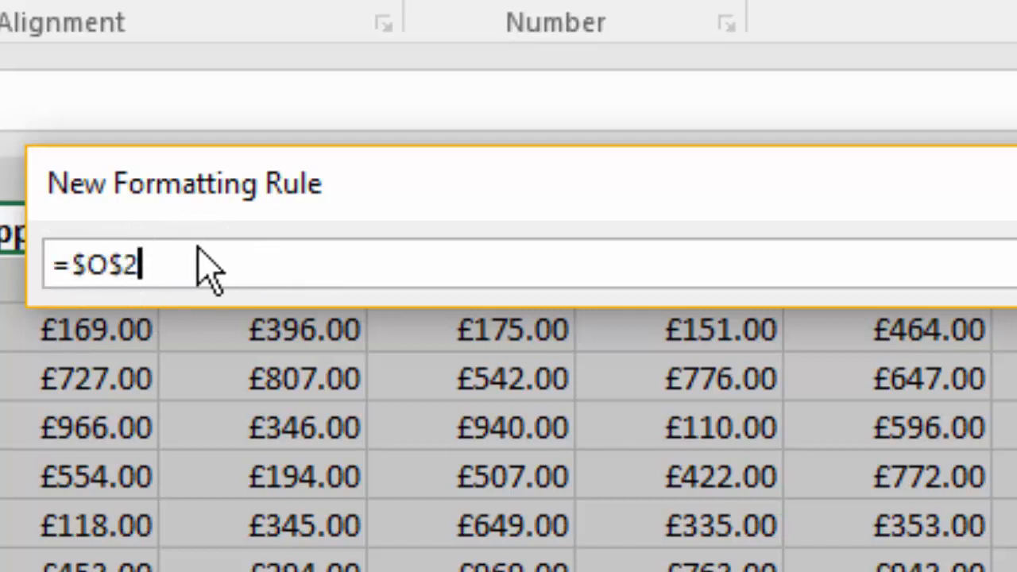
pyautogui.press('F4')
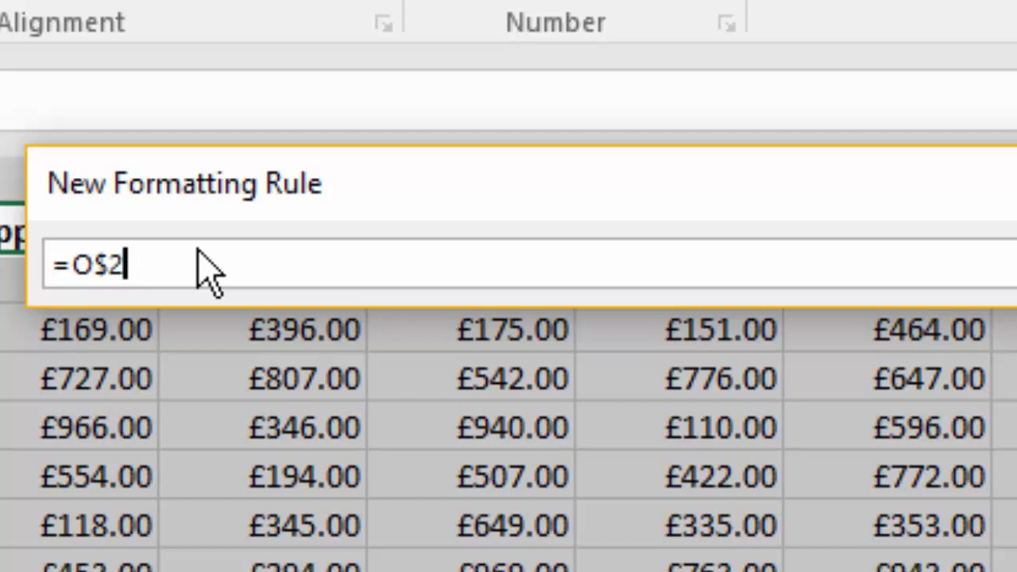
pyautogui.press('F4')
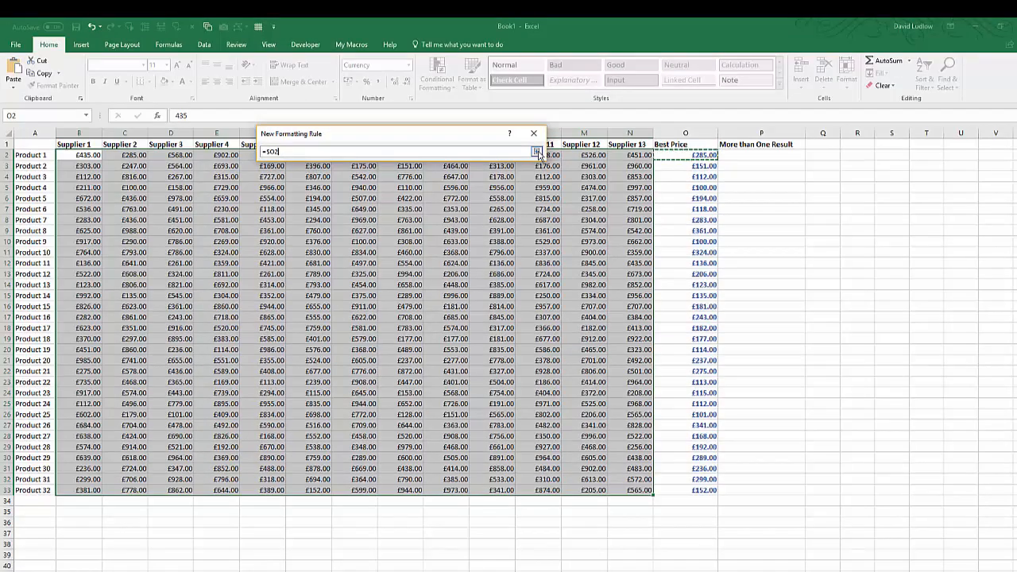
pyautogui.click(537, 151)
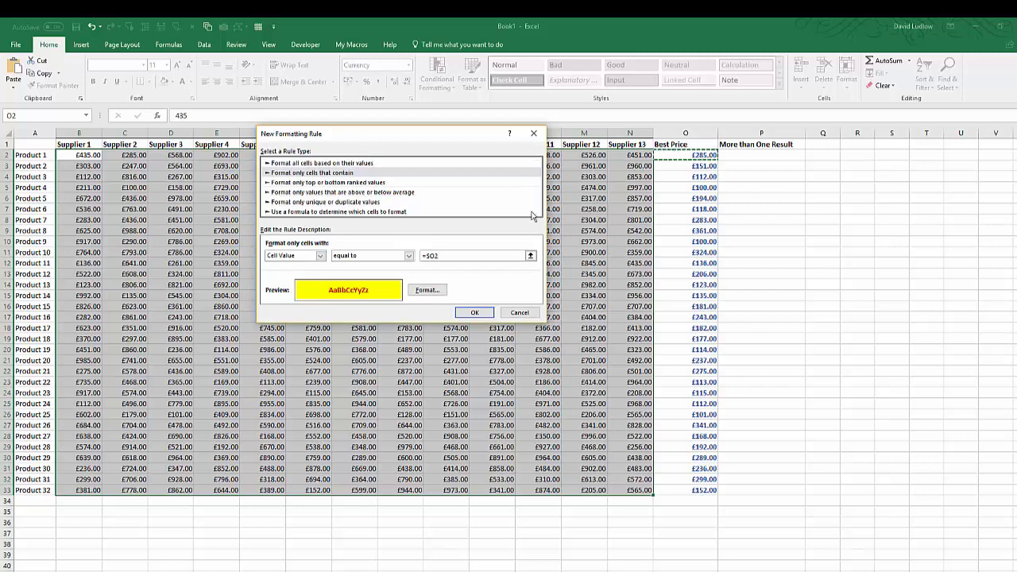
pyautogui.click(475, 313)
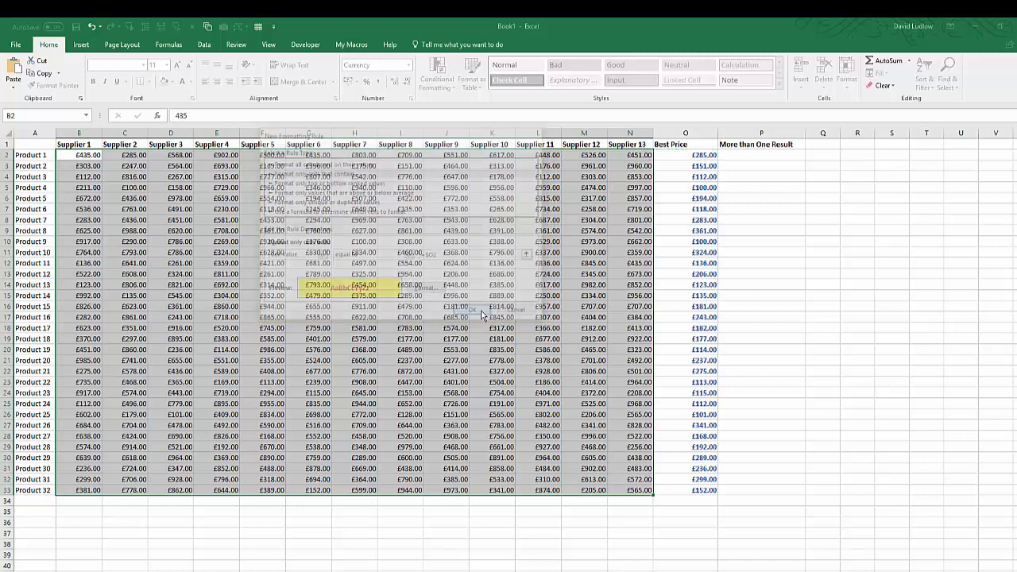
pyautogui.click(538, 403)
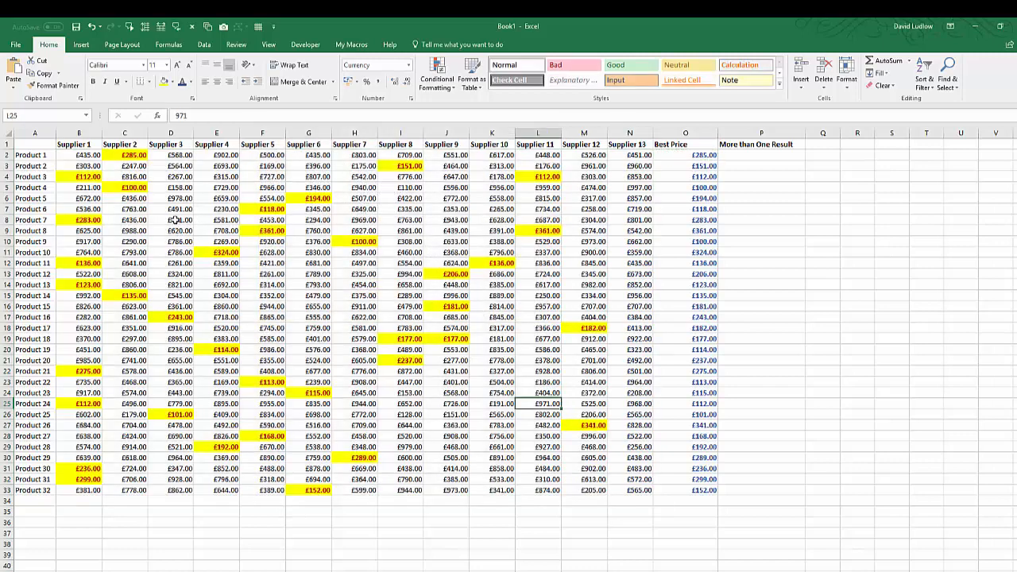
# Step: Inspect the Best Price formula and the highlighted prices for Product 3 in columns B, L and O
pyautogui.click(699, 155)
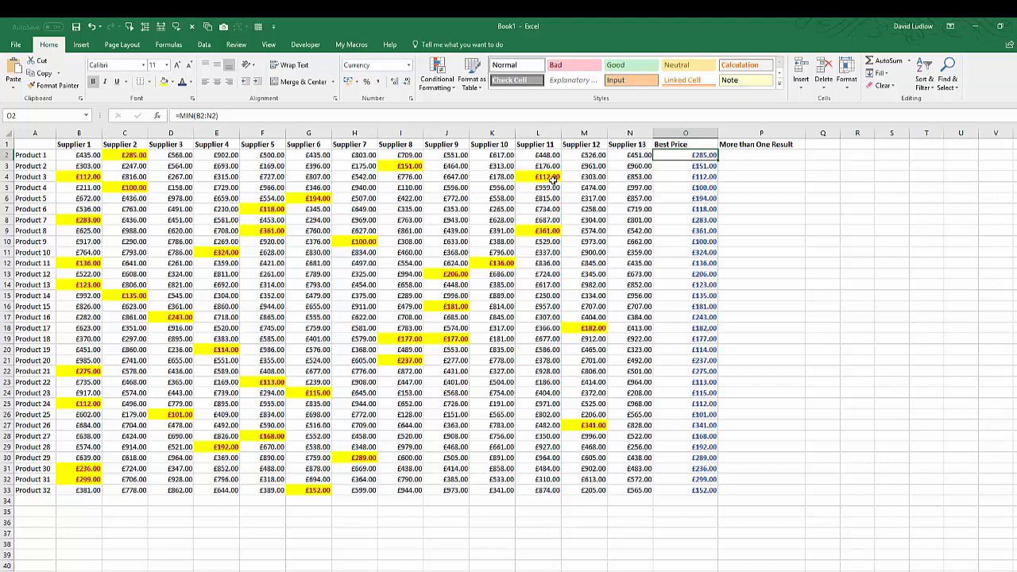
pyautogui.click(71, 178)
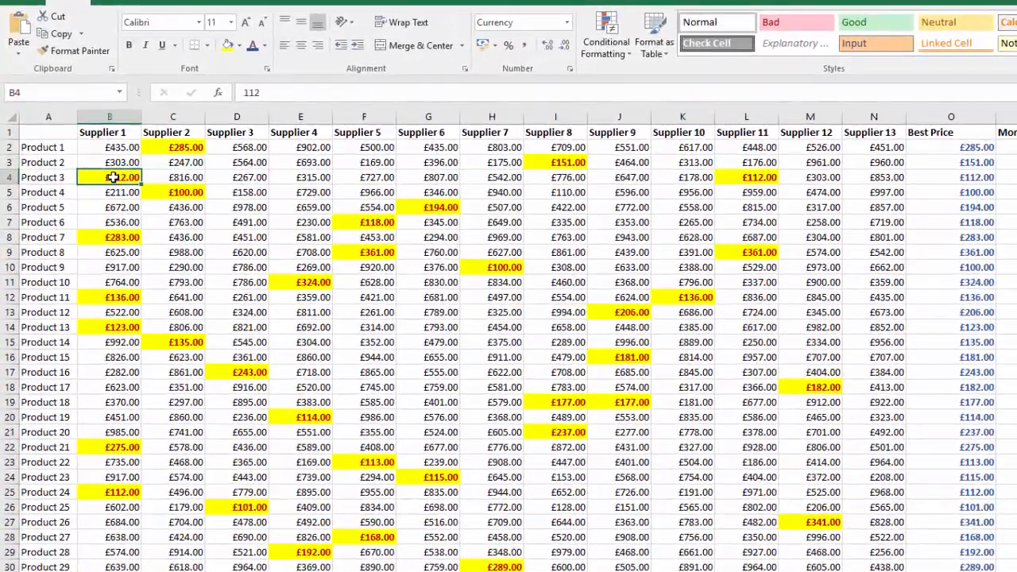
pyautogui.click(760, 177)
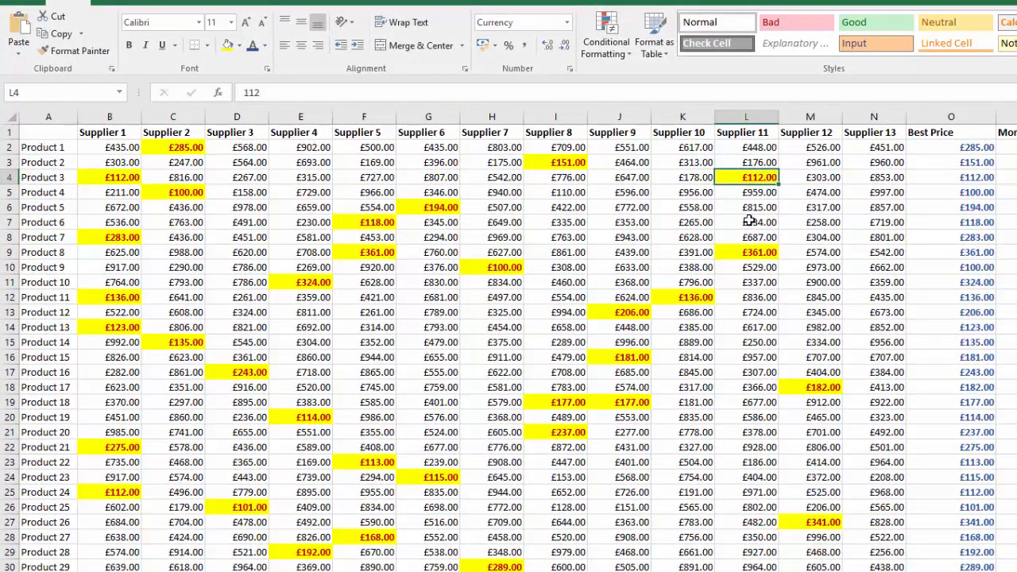
pyautogui.click(982, 177)
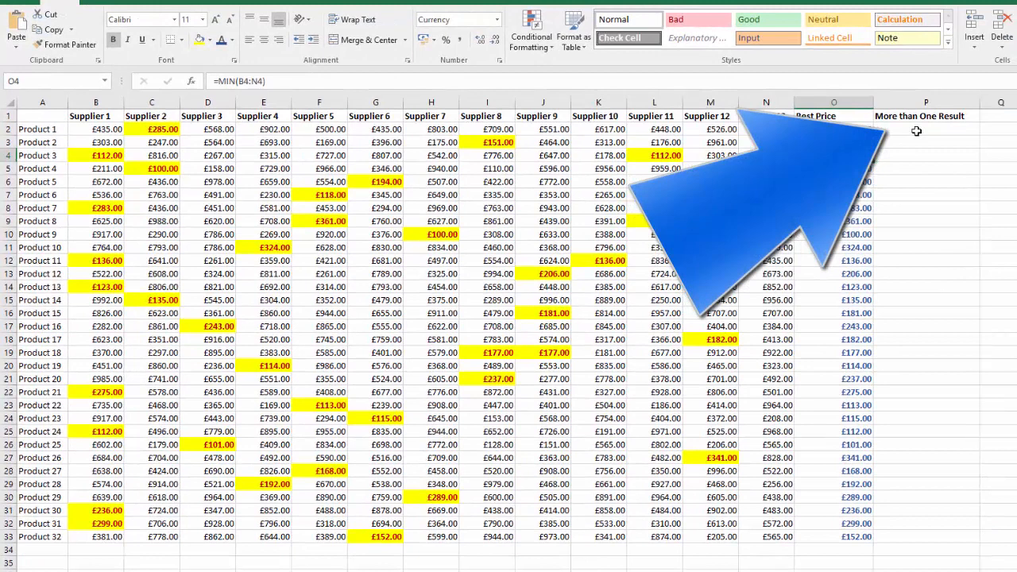
# Step: Enter =IF(COUNTIF(B2:N2,O2)>1,"Multi","") in P2 to flag when several suppliers match the best price
pyautogui.click(916, 131)
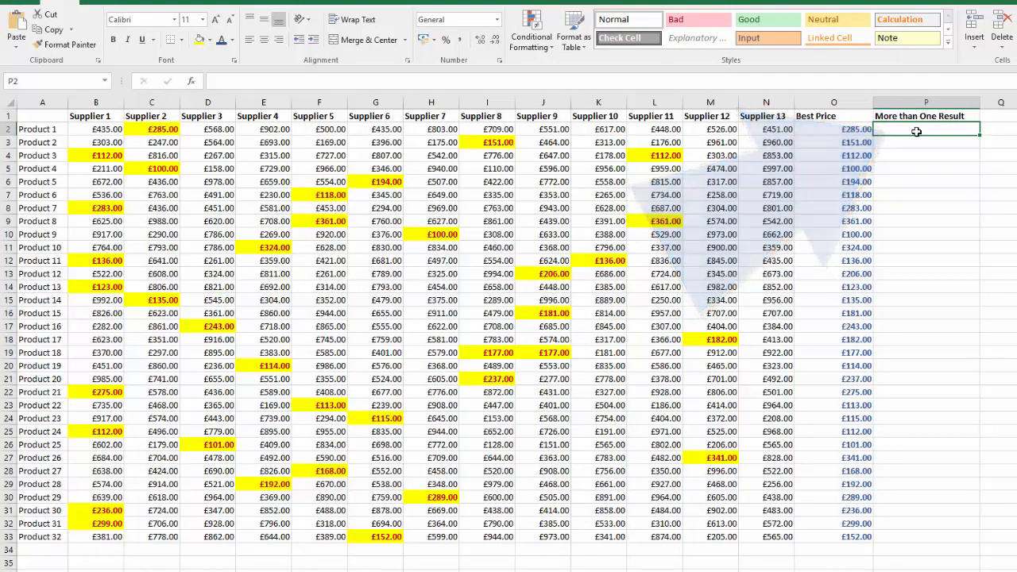
pyautogui.write('=If')
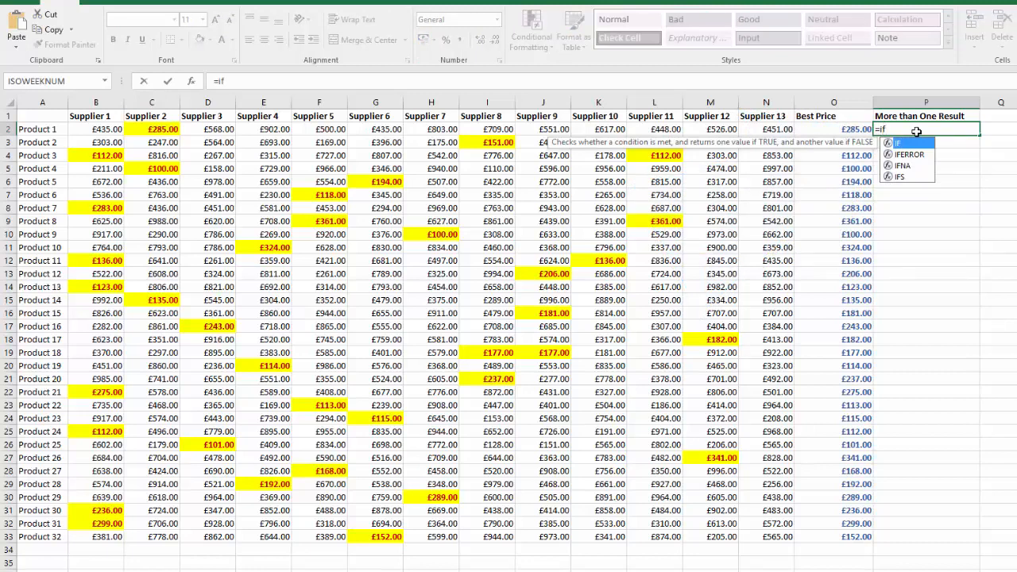
pyautogui.press('Tab')
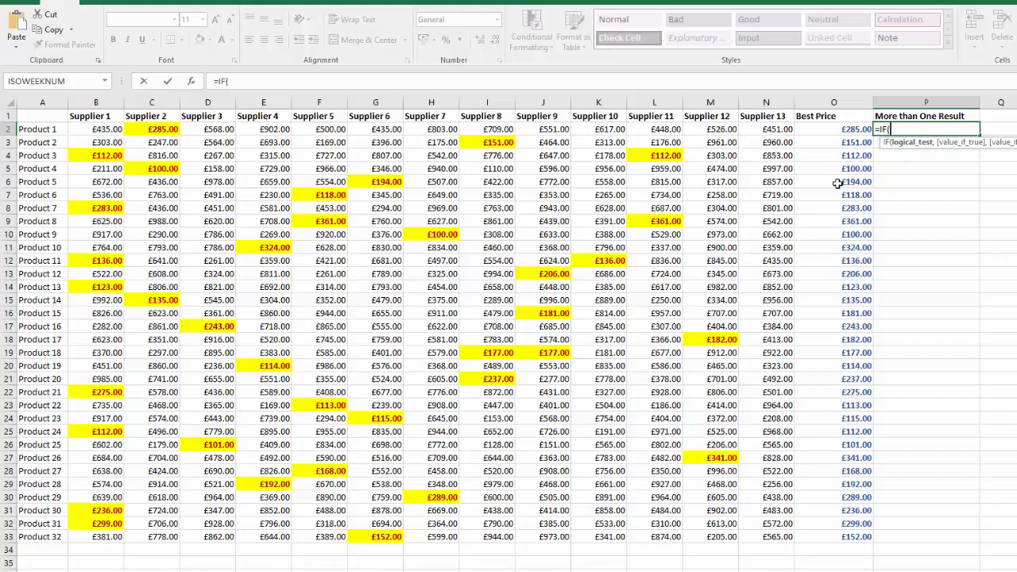
pyautogui.write('count')
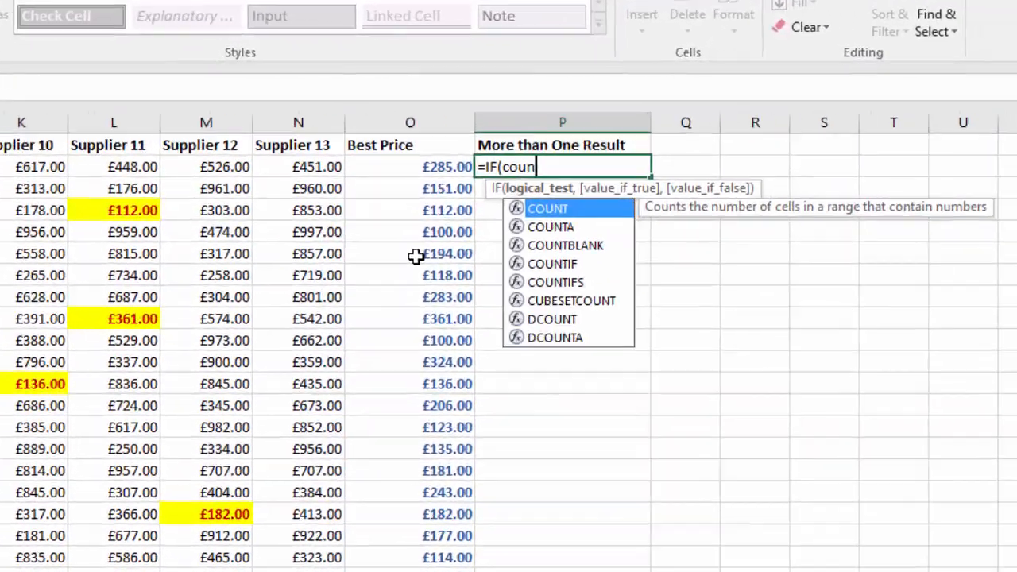
pyautogui.write('i')
pyautogui.press('Tab')
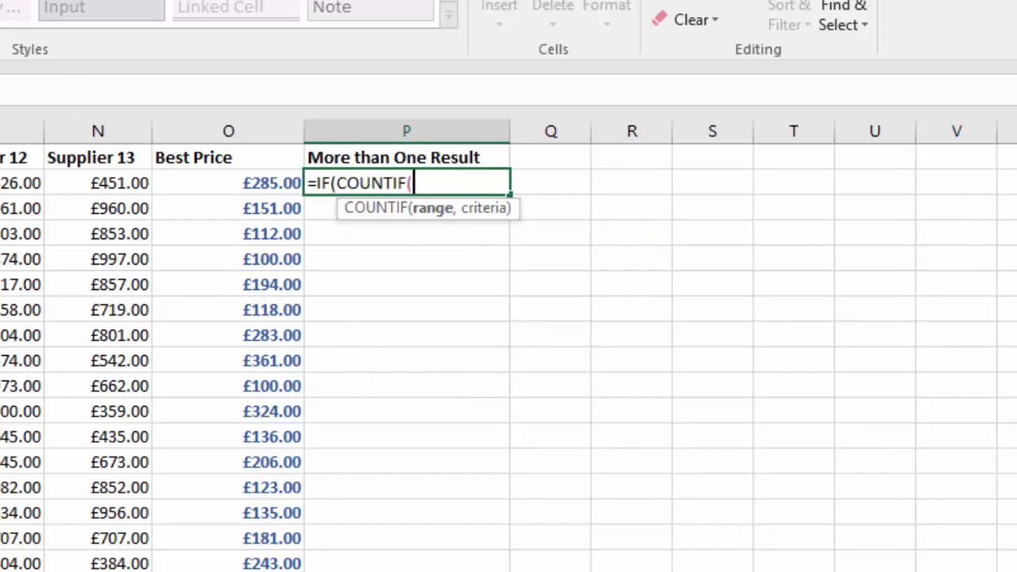
pyautogui.moveTo(106, 179); pyautogui.dragTo(760, 181)
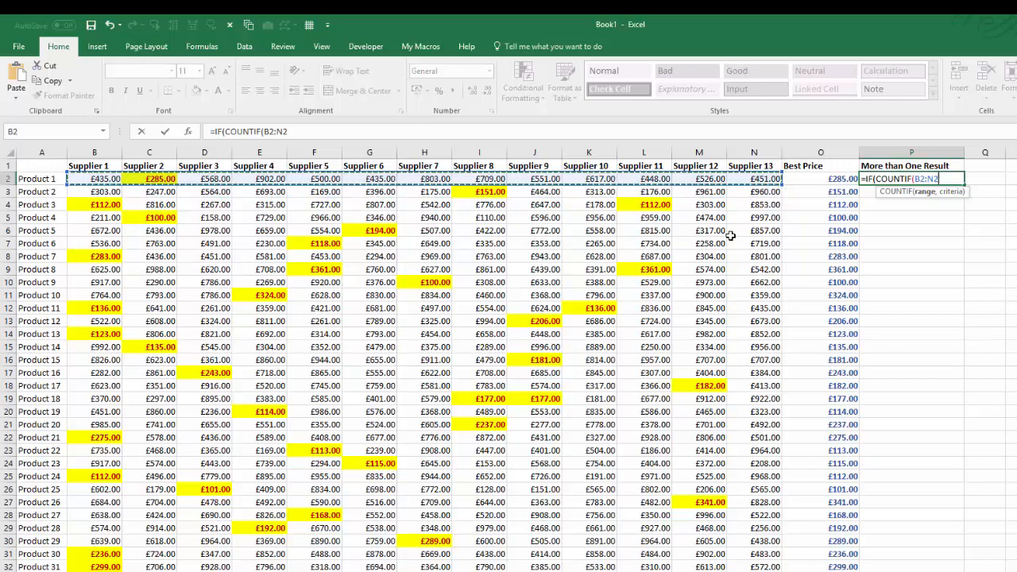
pyautogui.write(',')
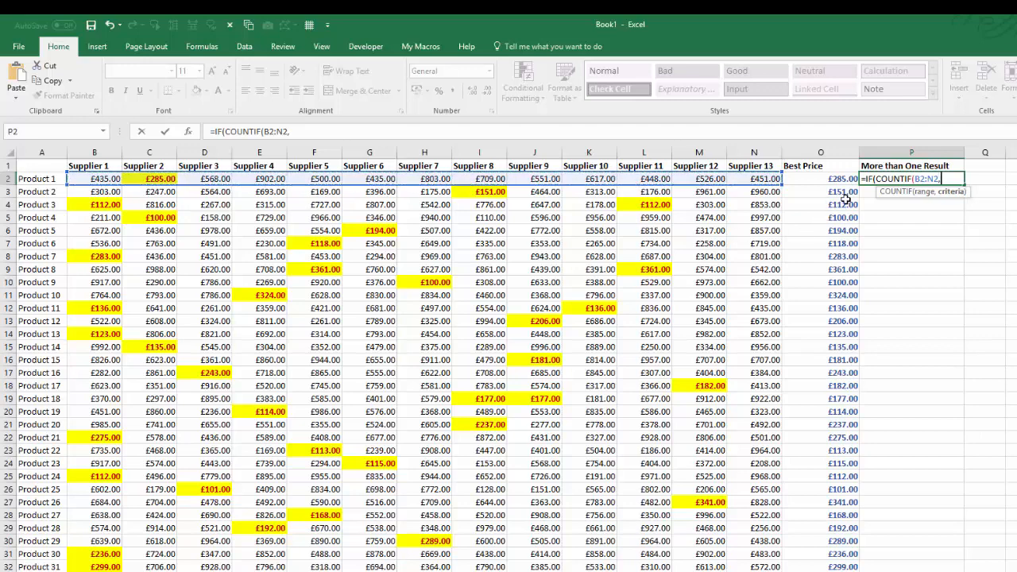
pyautogui.click(831, 180)
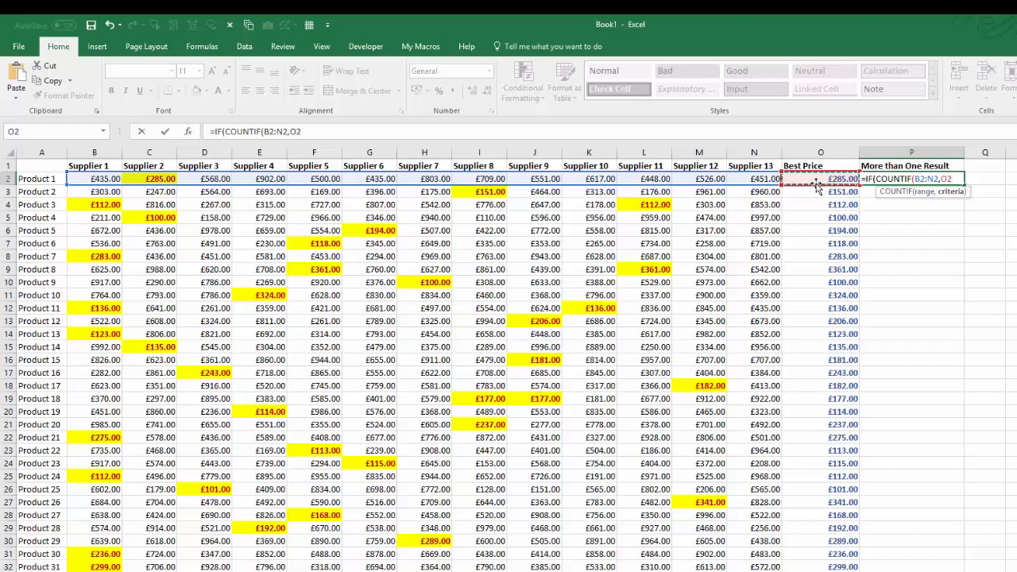
pyautogui.write(')')
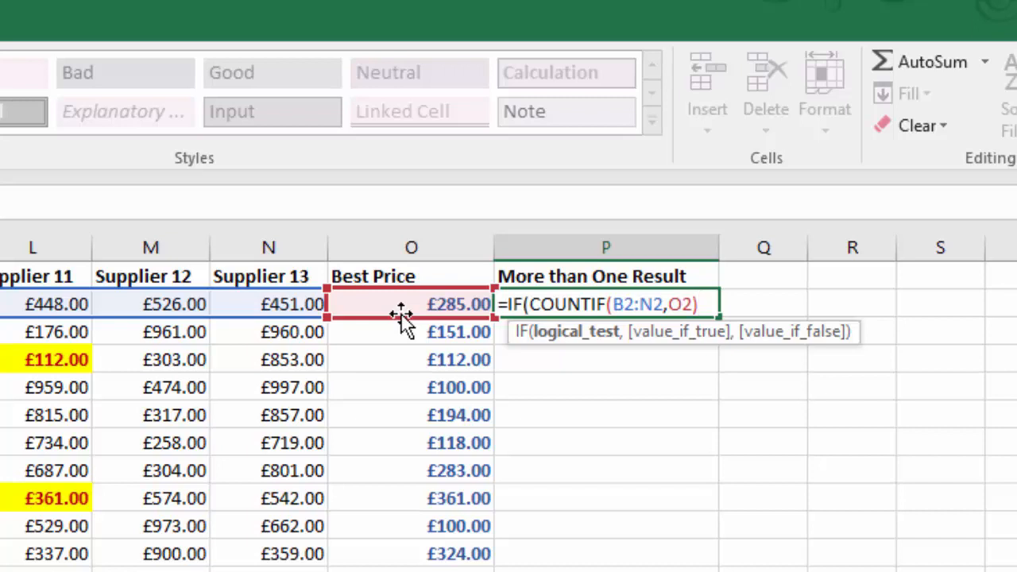
pyautogui.write('>1,')
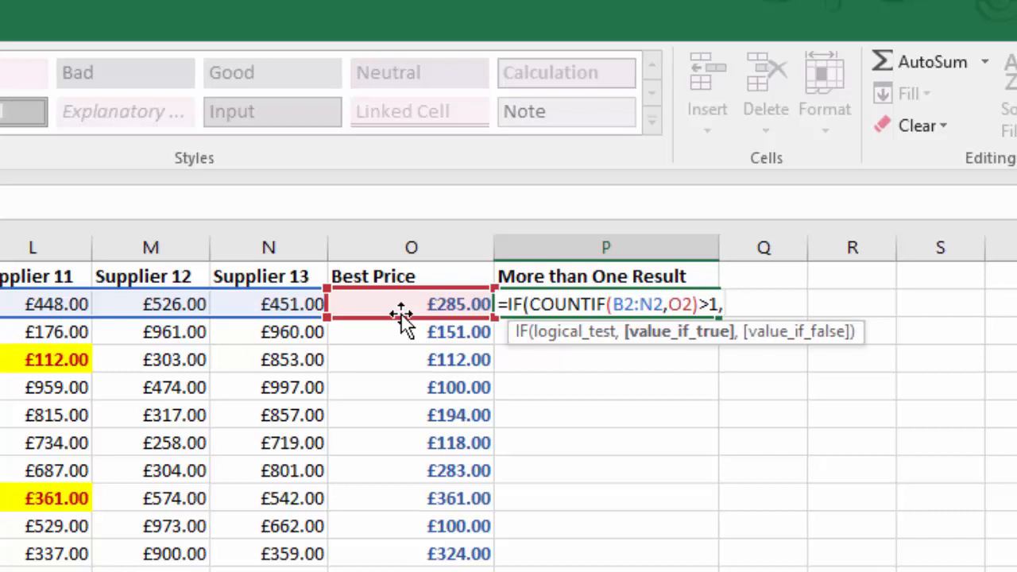
pyautogui.write('"')
pyautogui.write('Mul')
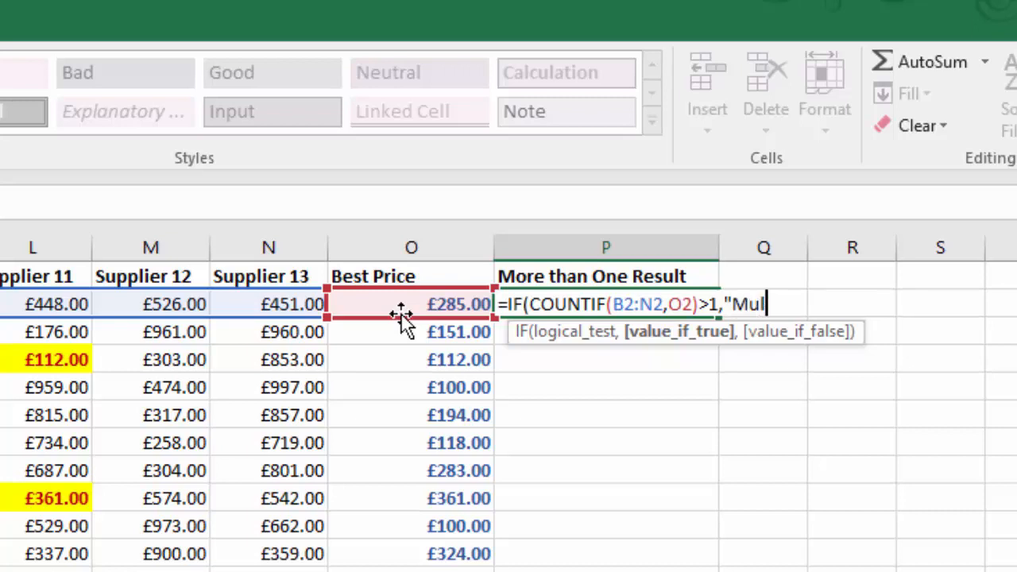
pyautogui.write('ti"')
pyautogui.write(',')
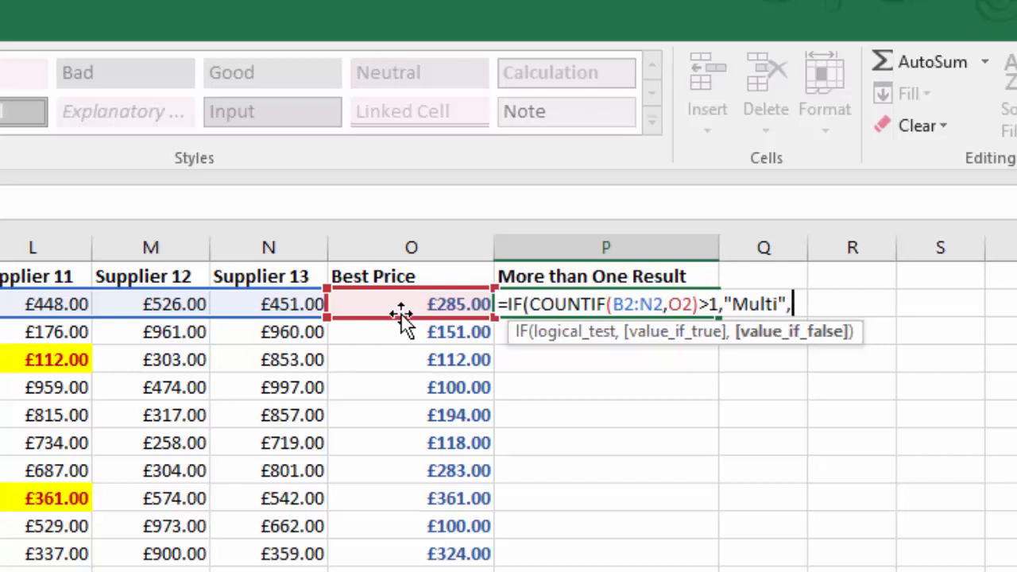
pyautogui.write('"")')
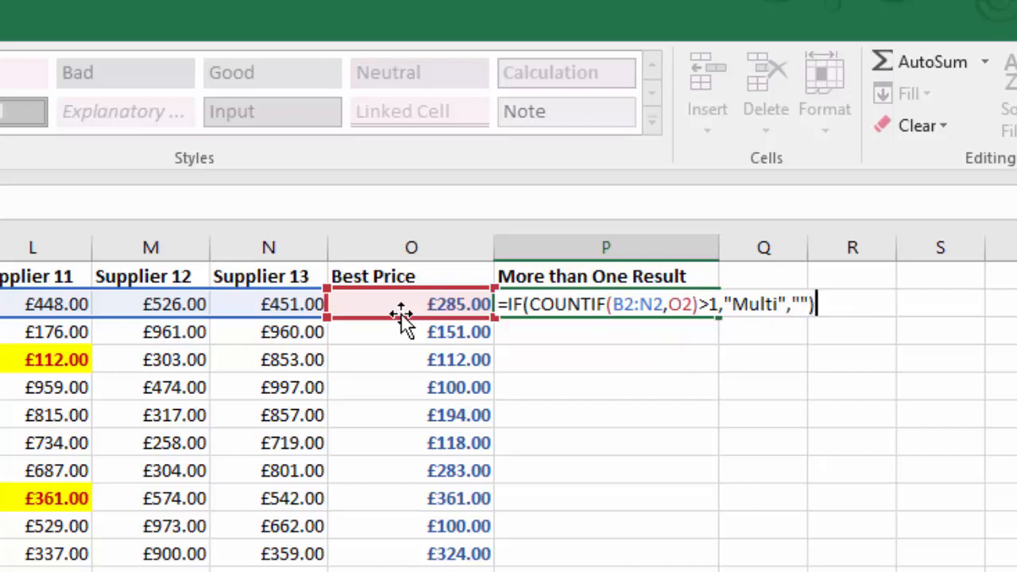
pyautogui.hotkey('ctrl', 'Return')
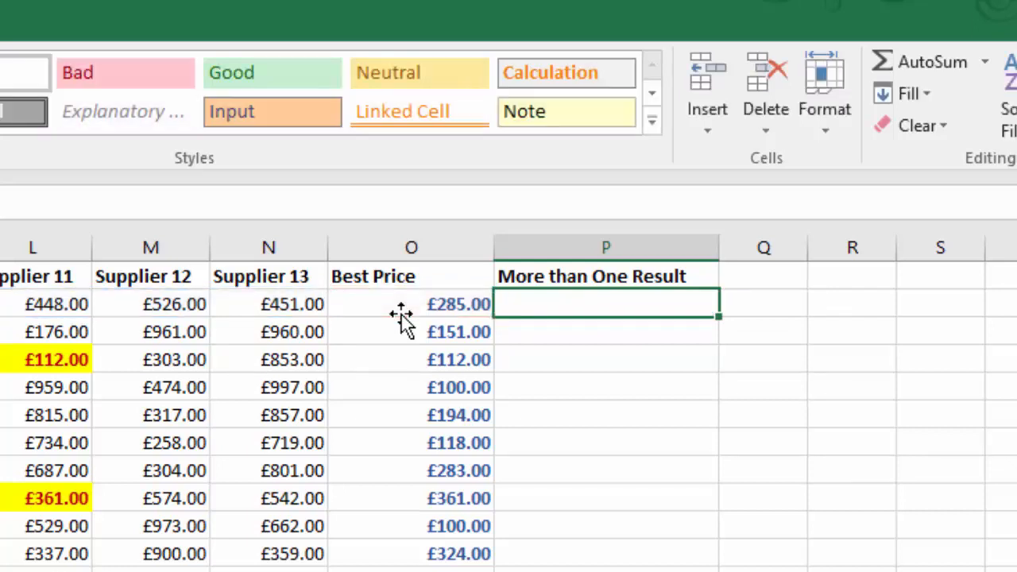
# Step: Fill the P2 formula down to row 33 and inspect the supplier prices in cells M21 and C15
pyautogui.doubleClick(723, 319)
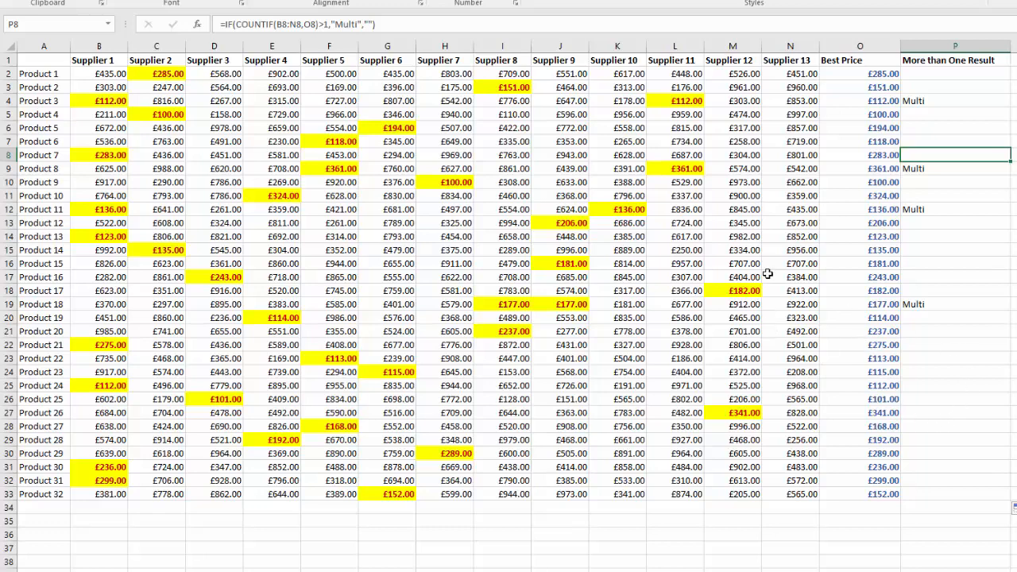
pyautogui.click(734, 329)
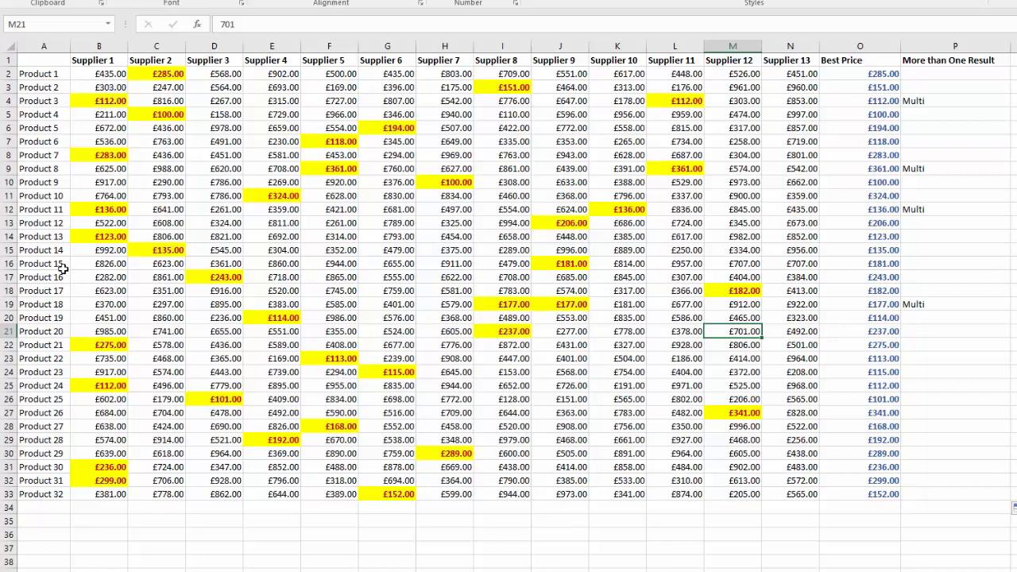
pyautogui.click(168, 251)
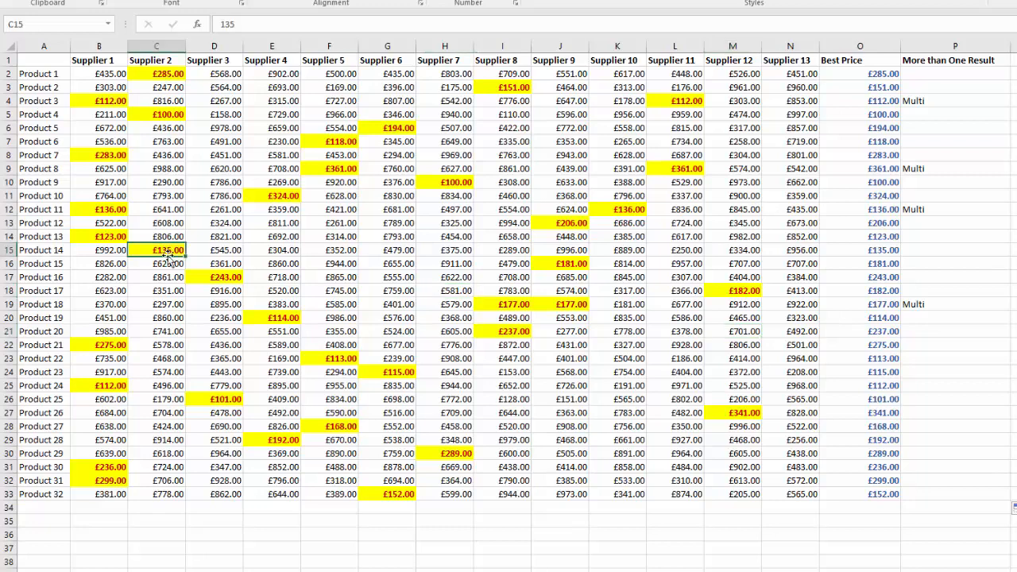